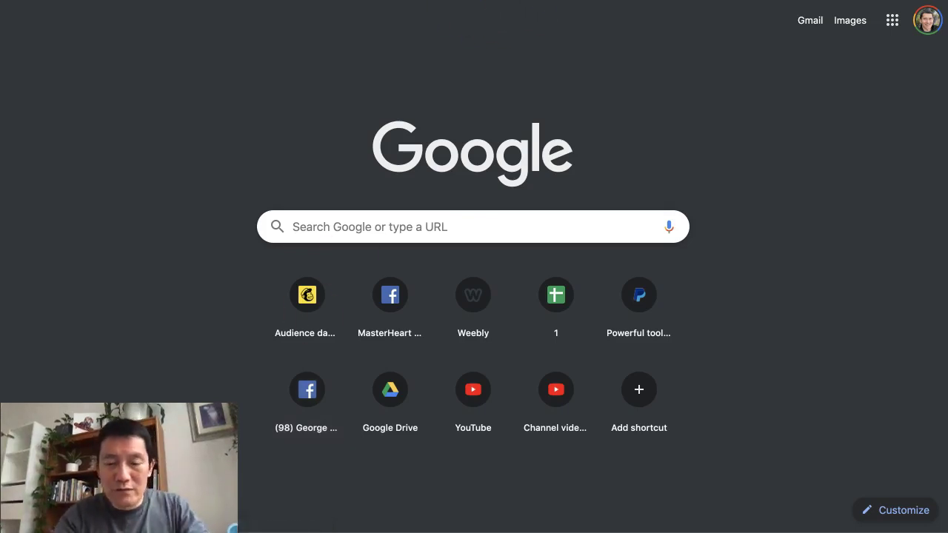
Load youtube.com from the address bar's YouTube suggestion
{"action": "key", "text": "Return"}
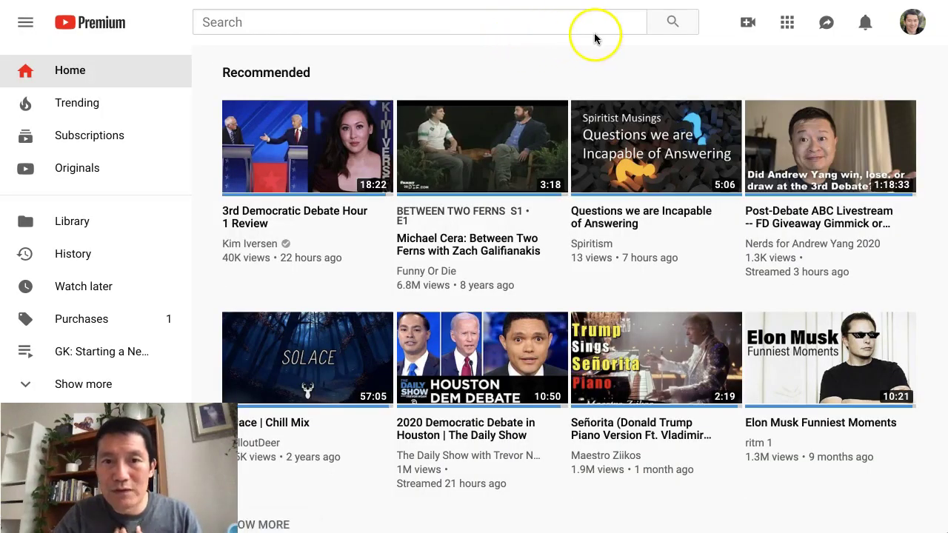
Reach YouTube Studio and open the channel's list of uploaded videos
{"action": "left_click", "coordinate": [917, 25]}
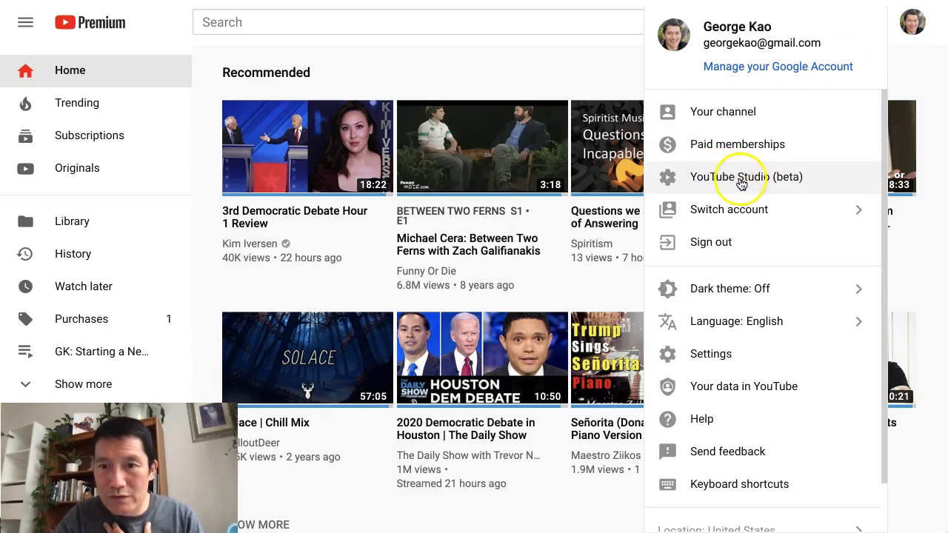
{"action": "key", "text": "Escape"}
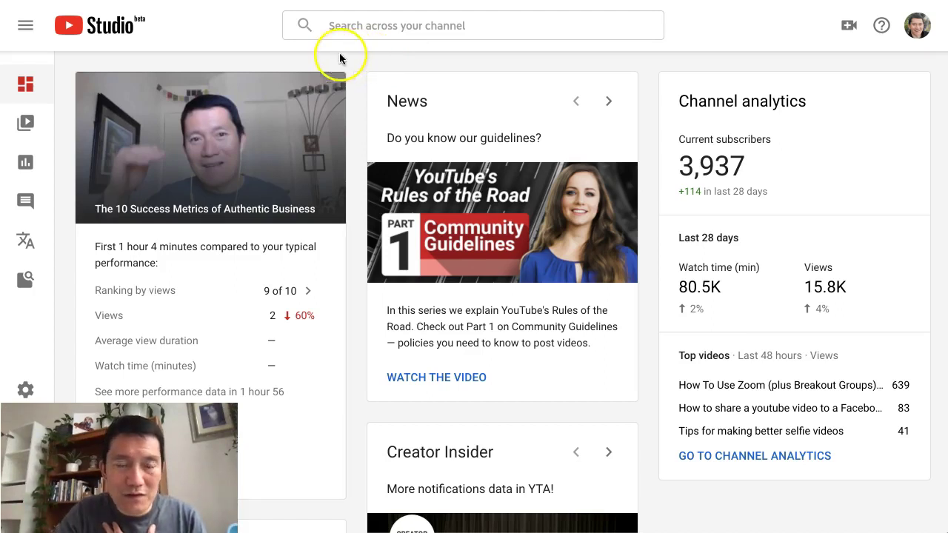
{"action": "left_click", "coordinate": [24, 132]}
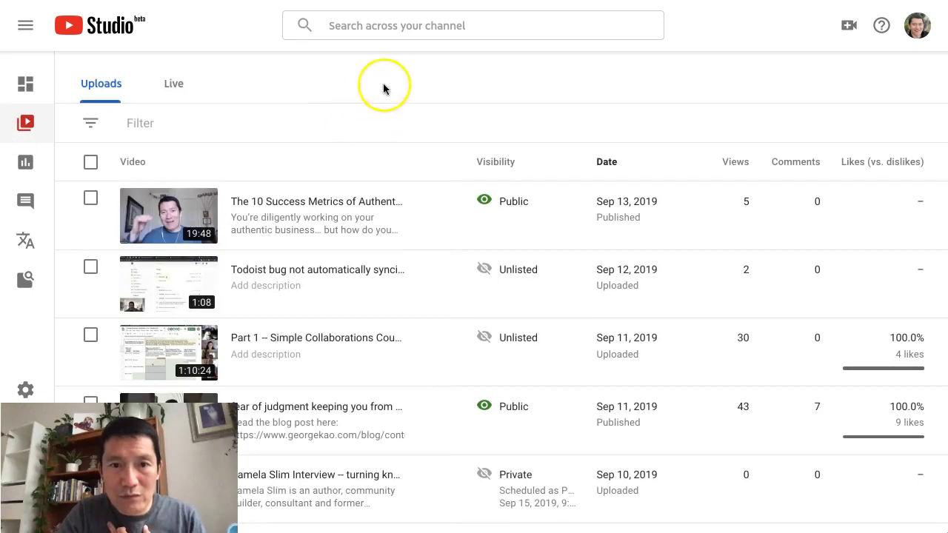
Open the details of 'Part 1 -- Simple Collaborations Course 2019' from the uploads list
{"action": "scroll", "coordinate": [429, 215], "scroll_direction": "down", "scroll_amount": 1}
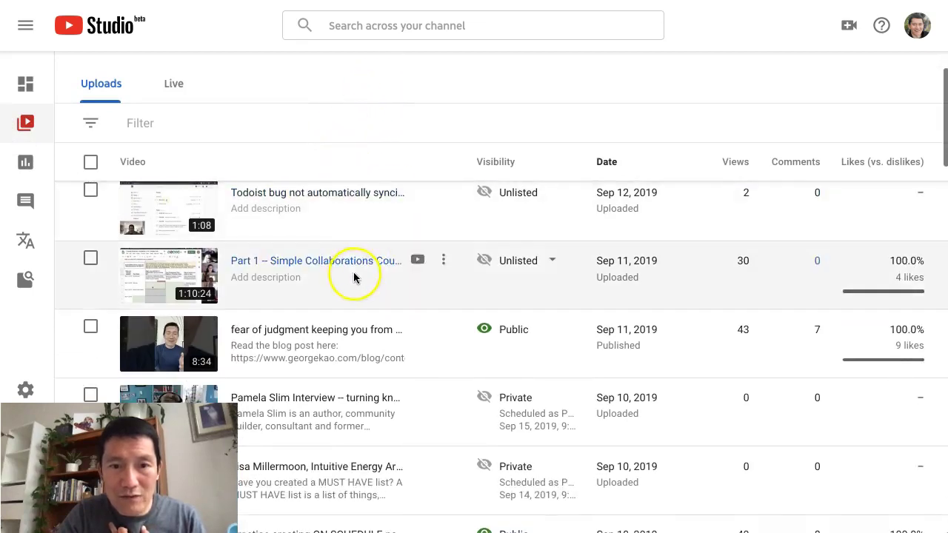
{"action": "left_click", "coordinate": [368, 27]}
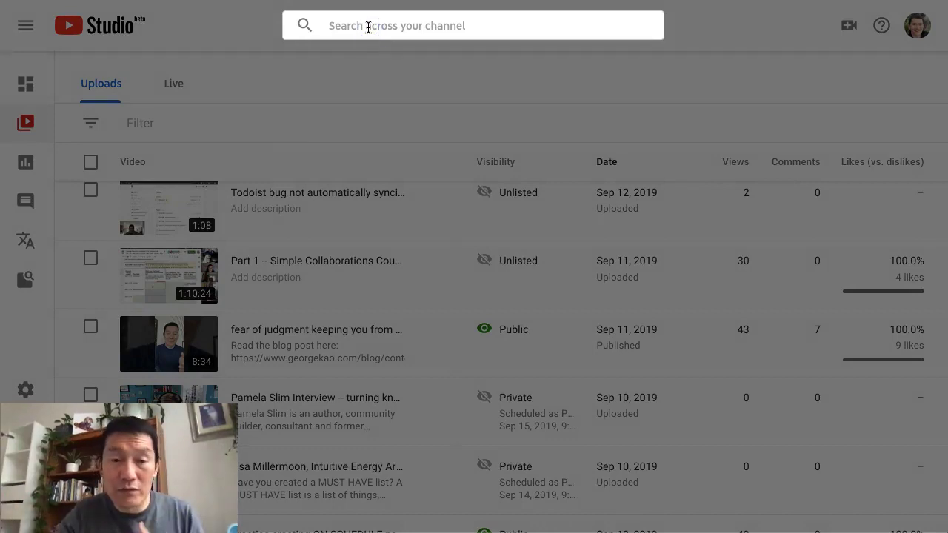
{"action": "left_click", "coordinate": [236, 47]}
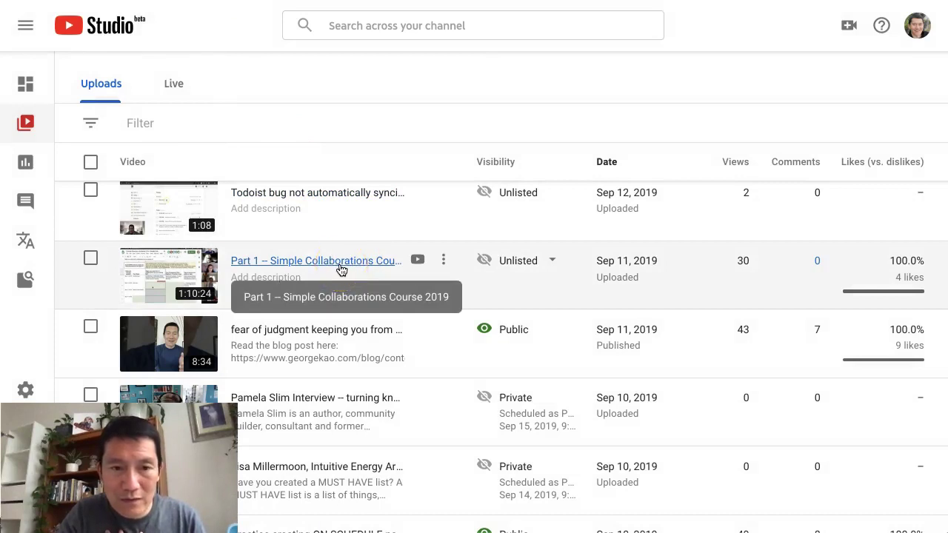
{"action": "left_click", "coordinate": [340, 266]}
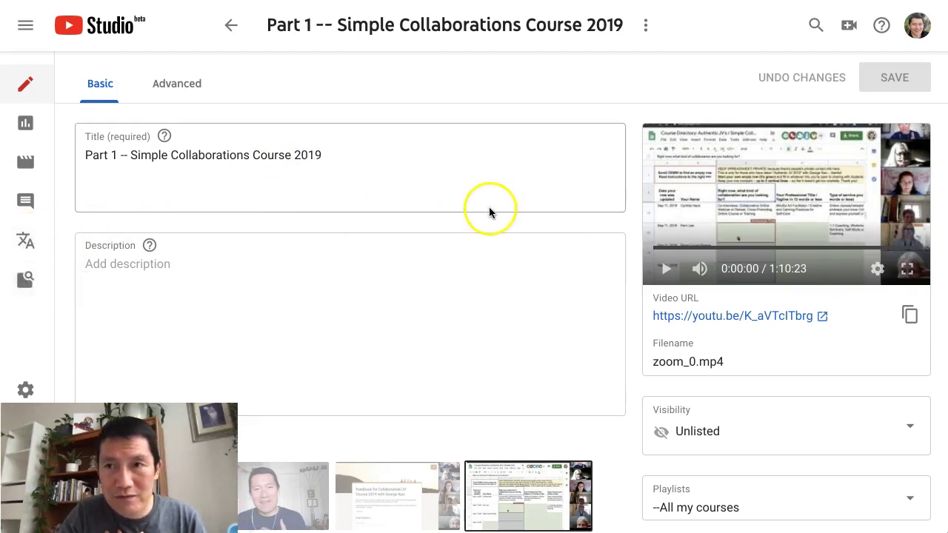
Show the video's subtitles and choose the classic editor for the English (Automatic) track
{"action": "left_click", "coordinate": [26, 243]}
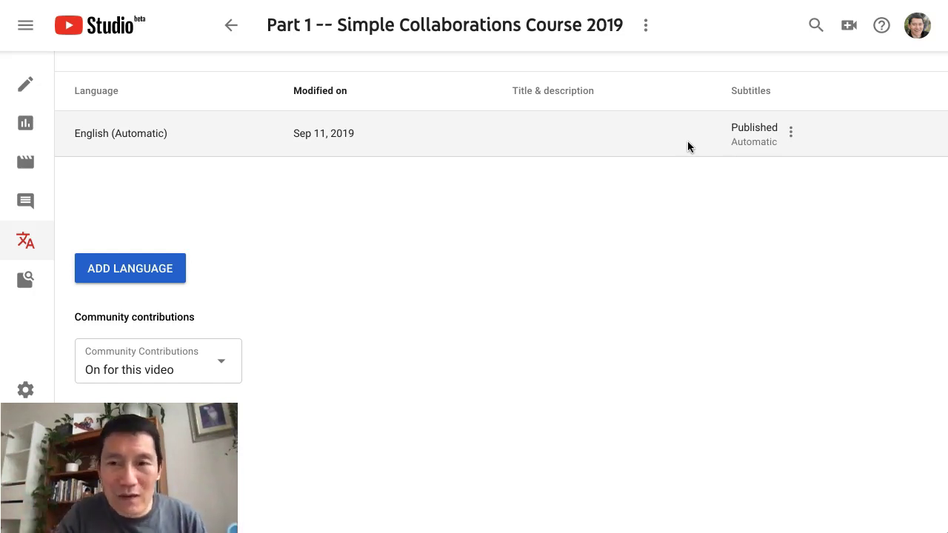
{"action": "left_click", "coordinate": [792, 133]}
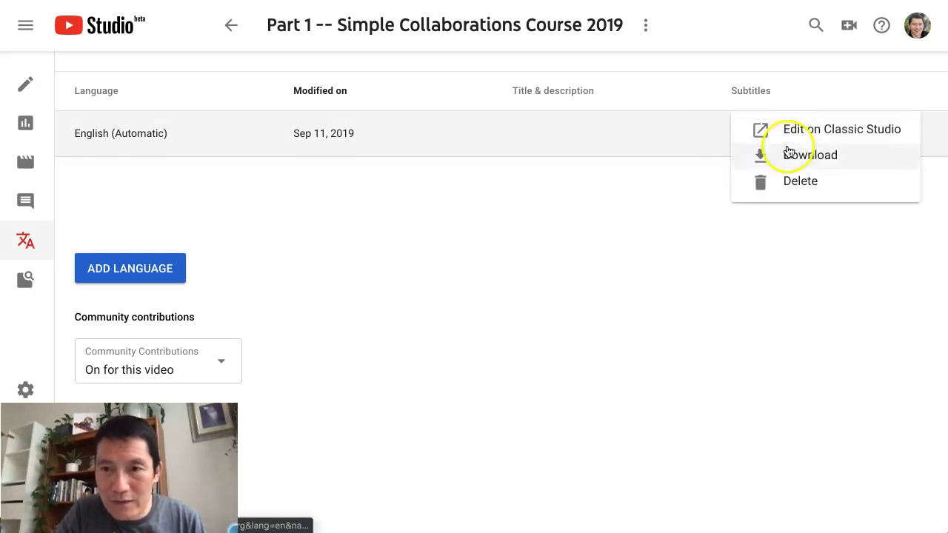
{"action": "left_click", "coordinate": [656, 214]}
{"action": "left_click", "coordinate": [791, 133]}
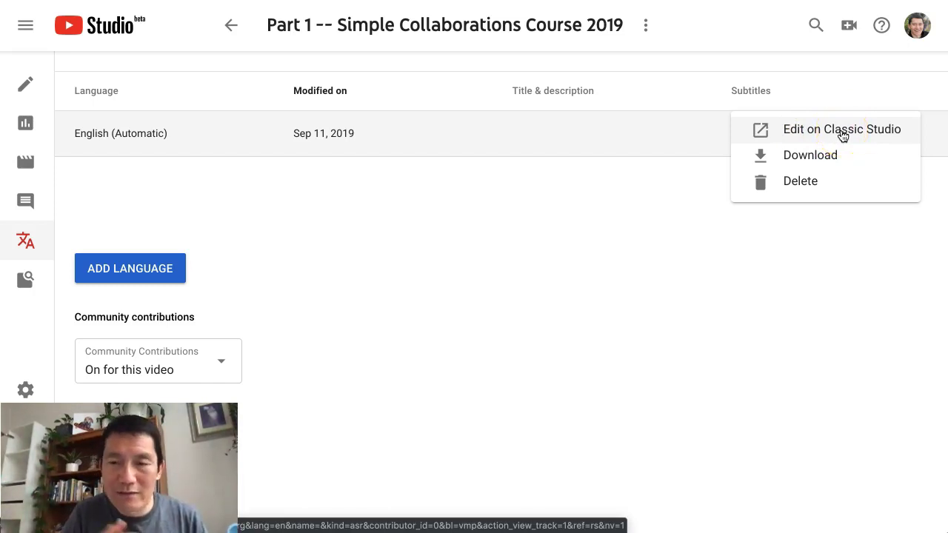
{"action": "left_click", "coordinate": [786, 133]}
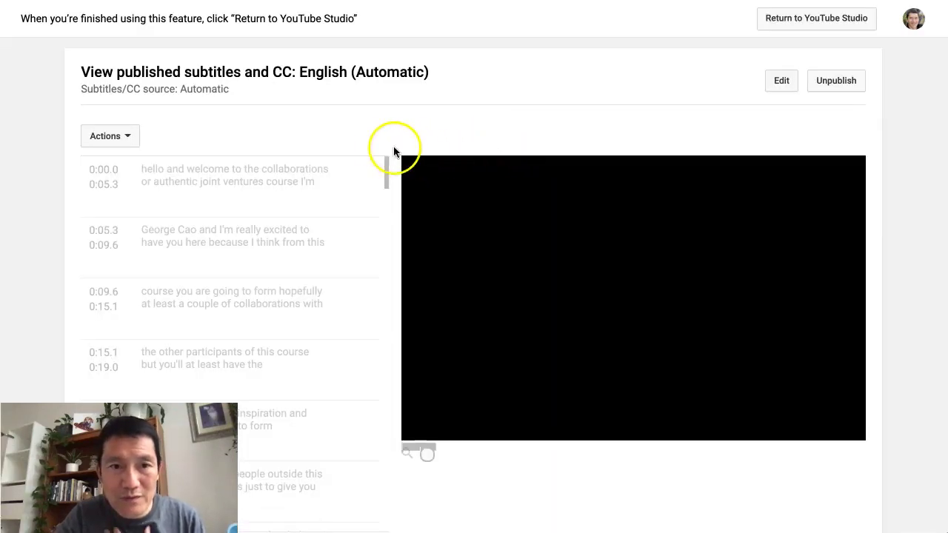
Pause the preview video and start editing the English captions
{"action": "left_click", "coordinate": [429, 425]}
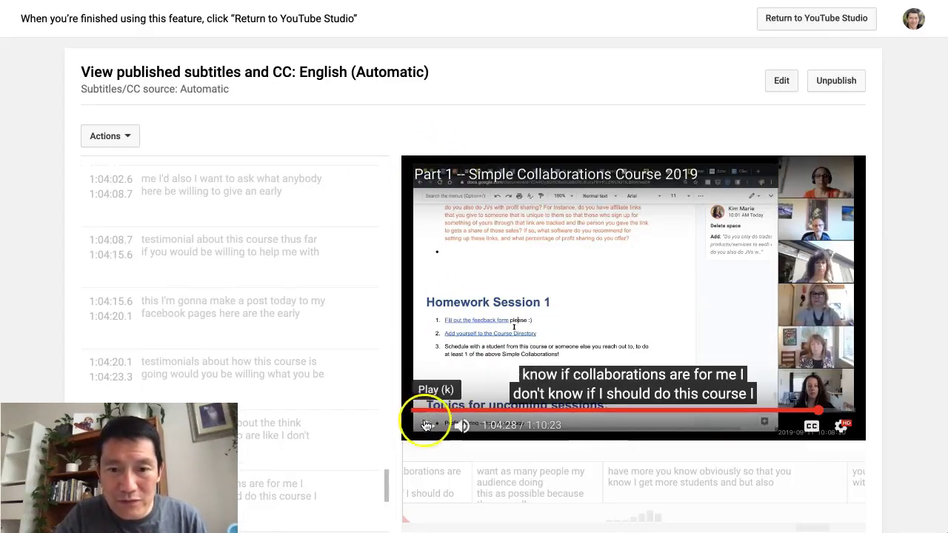
{"action": "left_click", "coordinate": [779, 83]}
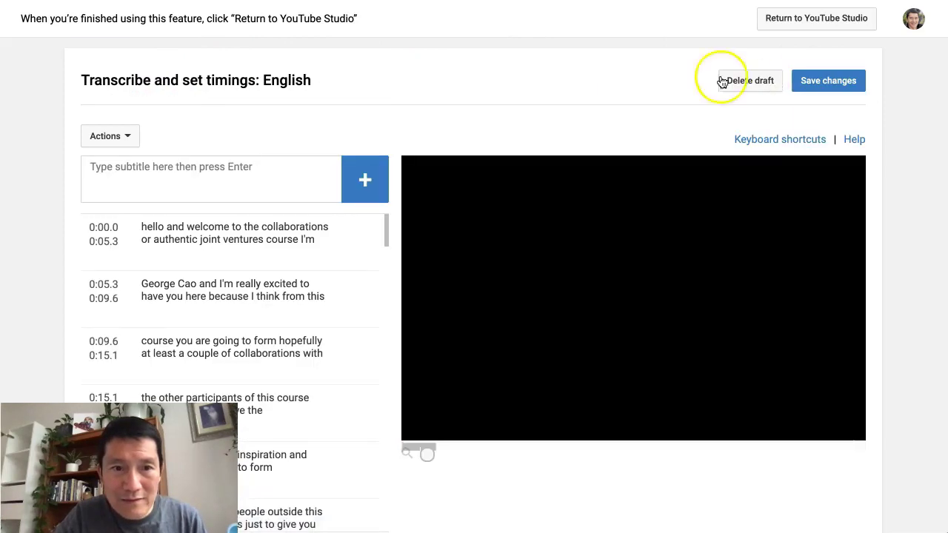
Return to the first caption line at 0:00.0–0:05.3, ready for editing
{"action": "left_click", "coordinate": [293, 239]}
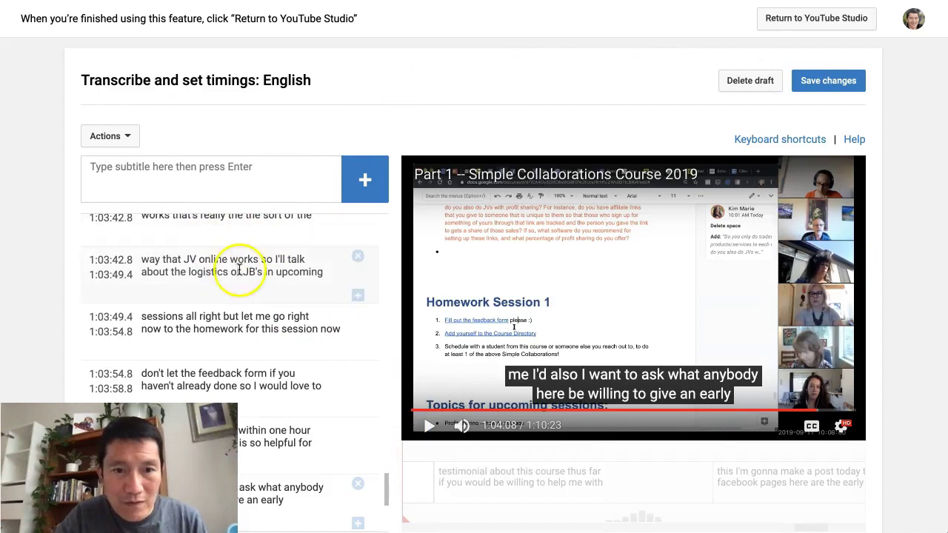
{"action": "scroll", "coordinate": [237, 273], "scroll_direction": "up", "scroll_amount": 3}
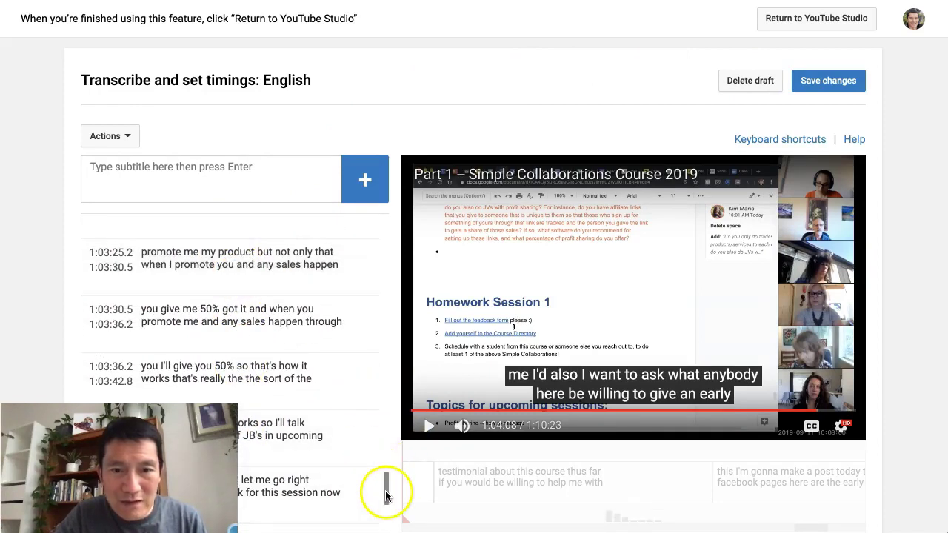
{"action": "scroll", "coordinate": [262, 345], "scroll_direction": "down", "scroll_amount": 2}
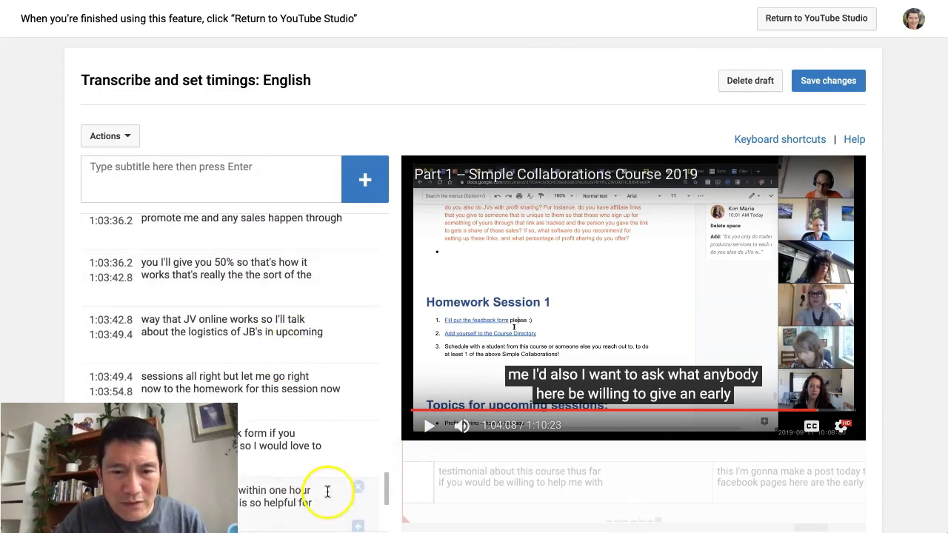
{"action": "left_click_drag", "start_coordinate": [386, 488], "coordinate": [385, 224]}
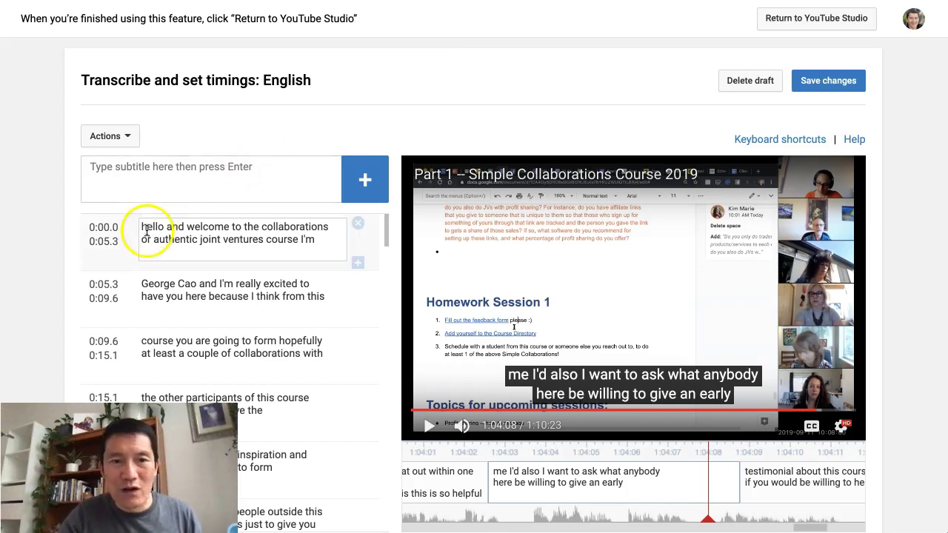
Make the first caption line begin with a lowercase 'h'
{"action": "key", "text": "BackSpace"}
{"action": "type", "text": "H"}
{"action": "key", "text": "BackSpace"}
{"action": "type", "text": "h"}
{"action": "left_click", "coordinate": [250, 256]}
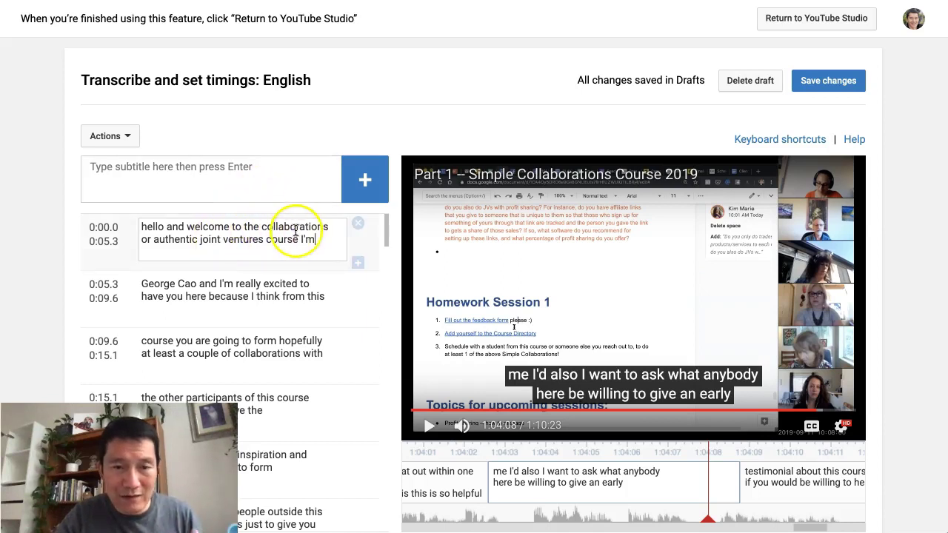
Fix the misspelled surname in the second caption line so it starts with 'K'
{"action": "scroll", "coordinate": [294, 232], "scroll_direction": "down", "scroll_amount": 1}
{"action": "scroll", "coordinate": [294, 232], "scroll_direction": "up", "scroll_amount": 1}
{"action": "scroll", "coordinate": [294, 232], "scroll_direction": "down", "scroll_amount": 1}
{"action": "scroll", "coordinate": [294, 231], "scroll_direction": "up", "scroll_amount": 1}
{"action": "scroll", "coordinate": [294, 232], "scroll_direction": "down", "scroll_amount": 1}
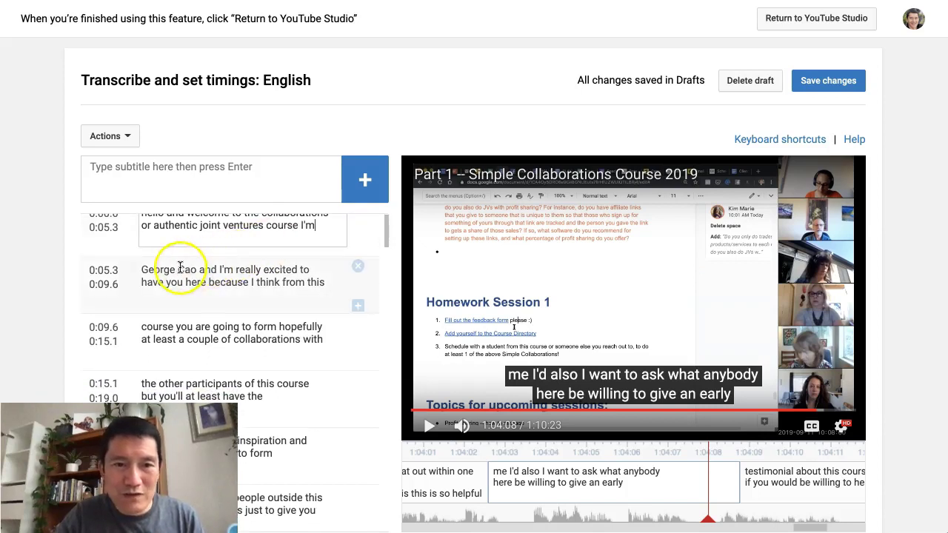
{"action": "left_click", "coordinate": [200, 282]}
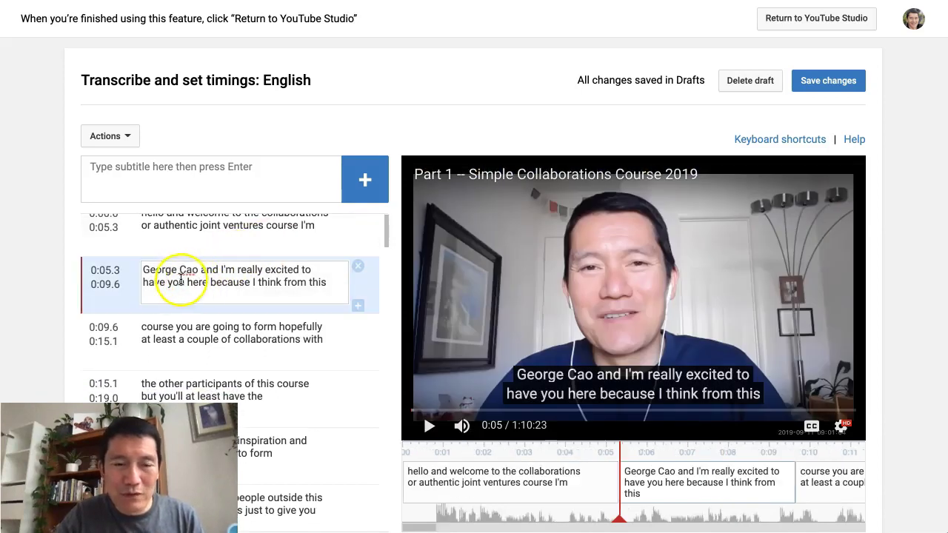
{"action": "left_click", "coordinate": [185, 271]}
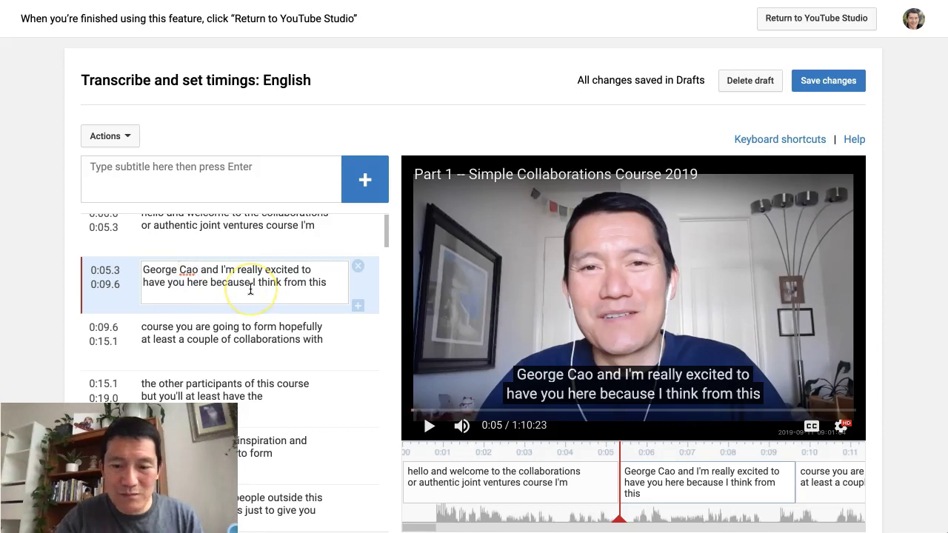
{"action": "key", "text": "BackSpace"}
{"action": "type", "text": "K"}
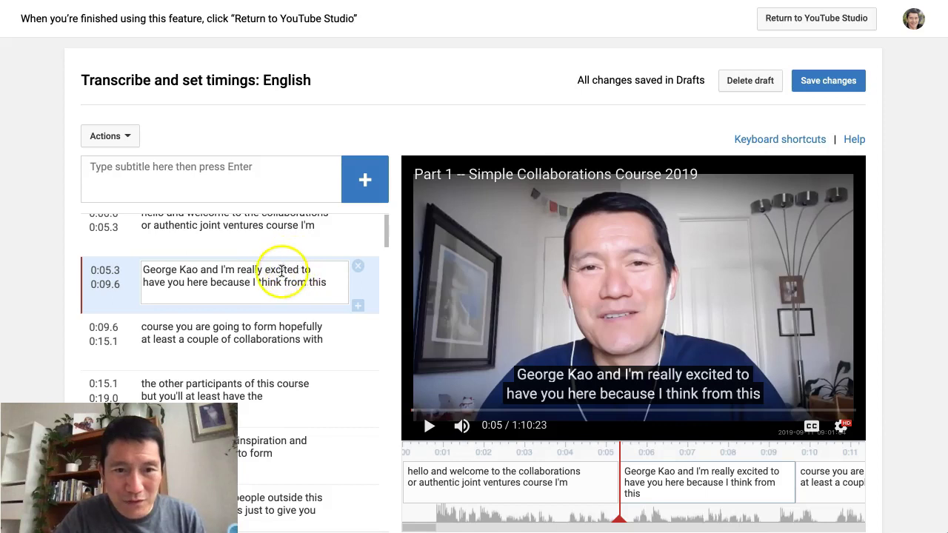
Review the cues at 0:05.3, 0:09.6, 0:15.1, 0:19.0, 0:23.6 and 0:28.9 against the video
{"action": "scroll", "coordinate": [259, 272], "scroll_direction": "up", "scroll_amount": 1}
{"action": "scroll", "coordinate": [258, 274], "scroll_direction": "down", "scroll_amount": 1}
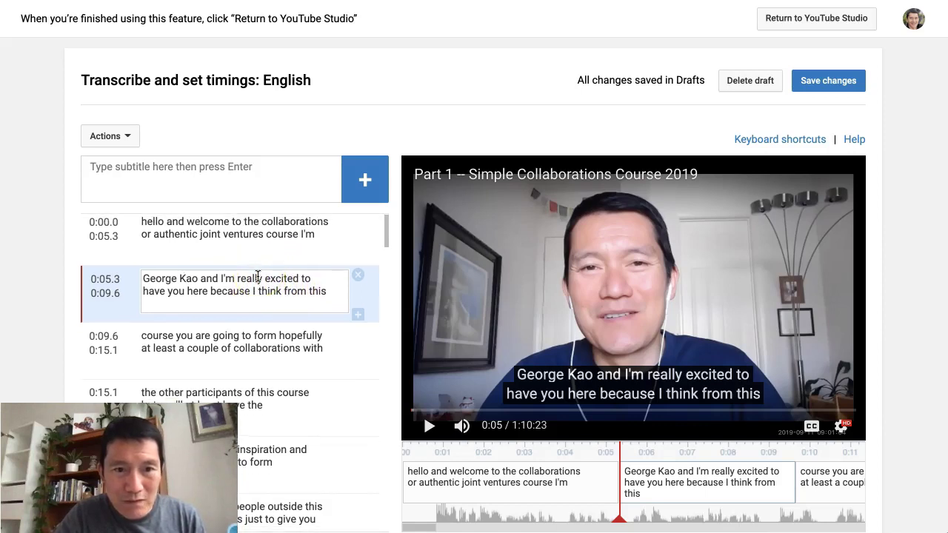
{"action": "scroll", "coordinate": [257, 276], "scroll_direction": "down", "scroll_amount": 1}
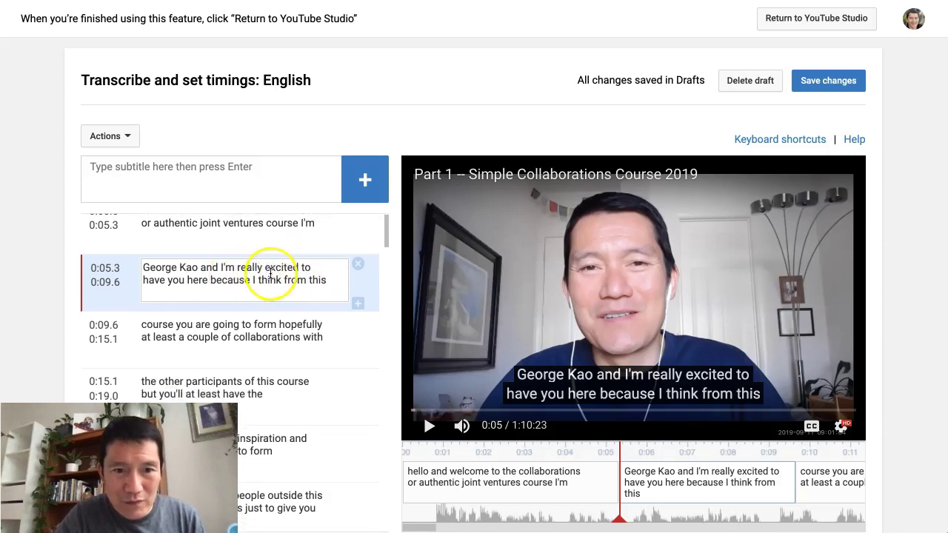
{"action": "left_click", "coordinate": [279, 286]}
{"action": "scroll", "coordinate": [251, 300], "scroll_direction": "down", "scroll_amount": 1}
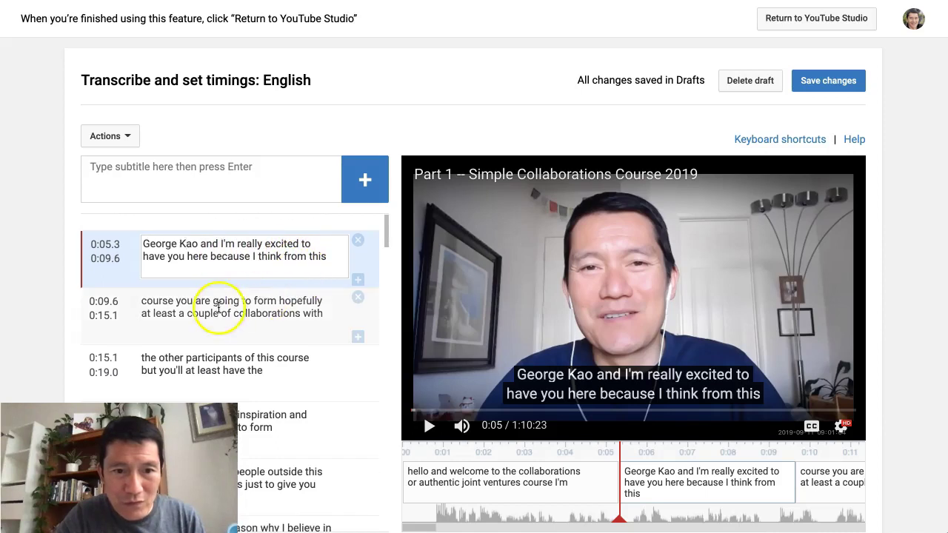
{"action": "scroll", "coordinate": [264, 300], "scroll_direction": "down", "scroll_amount": 1}
{"action": "left_click", "coordinate": [265, 284]}
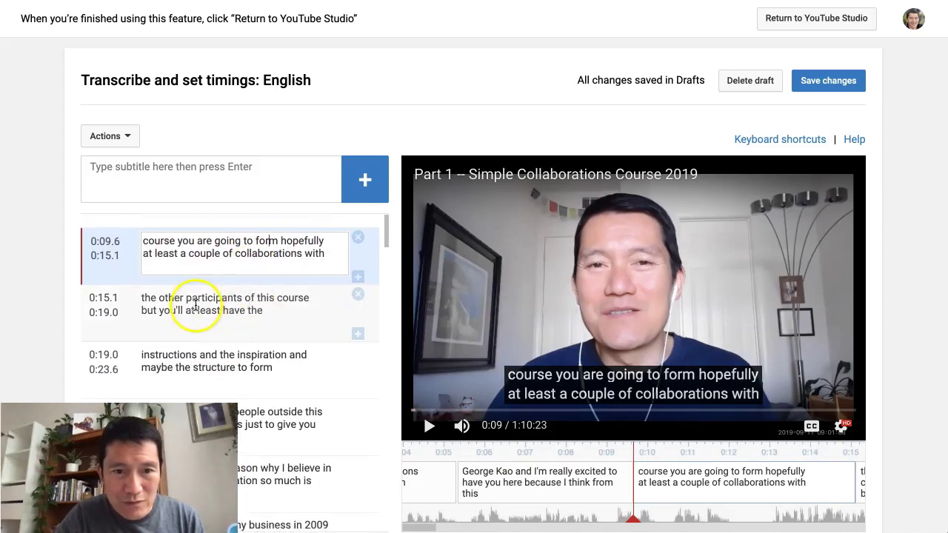
{"action": "left_click", "coordinate": [254, 304]}
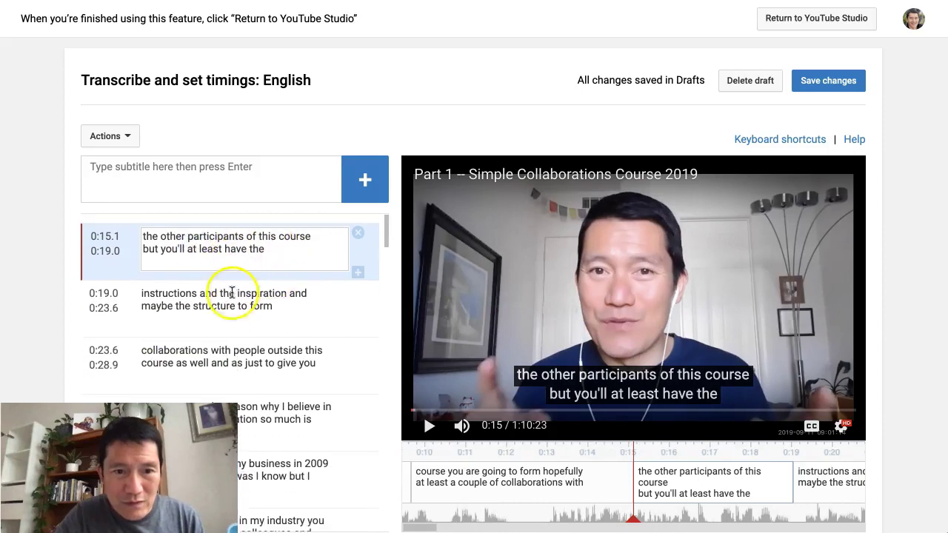
{"action": "left_click", "coordinate": [214, 303]}
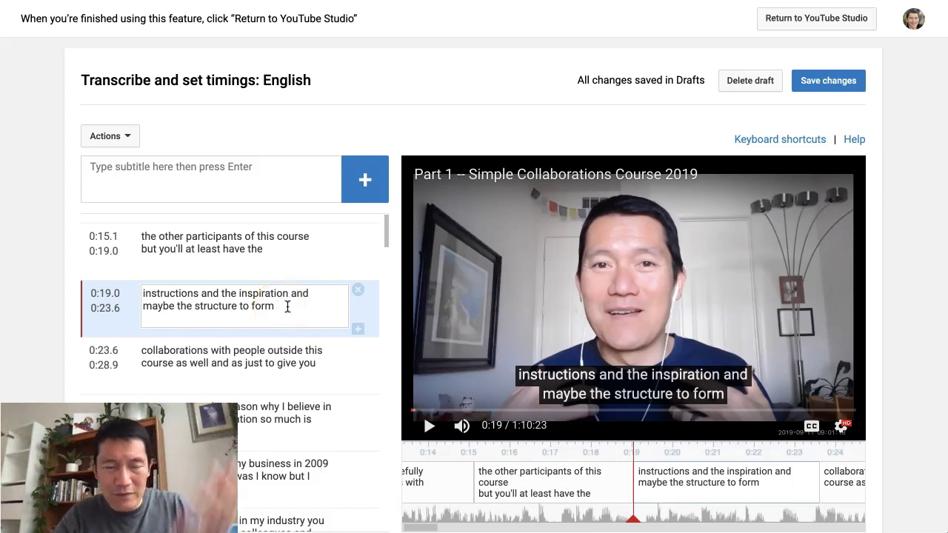
{"action": "left_click", "coordinate": [237, 304]}
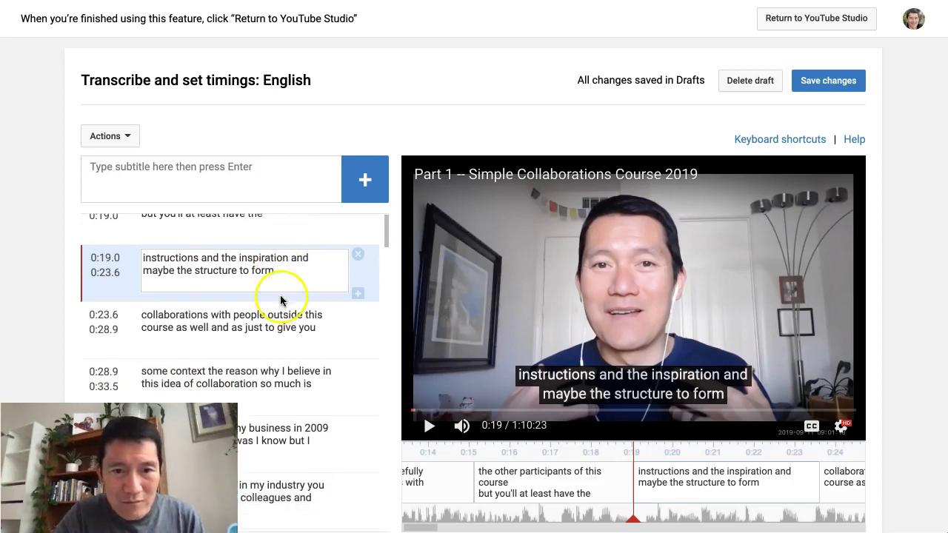
{"action": "left_click", "coordinate": [214, 296]}
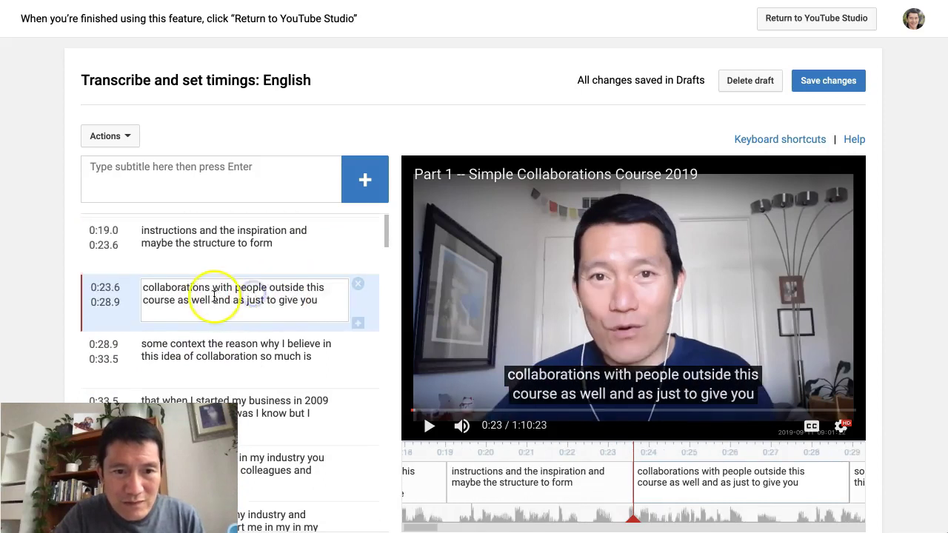
{"action": "left_click", "coordinate": [254, 319]}
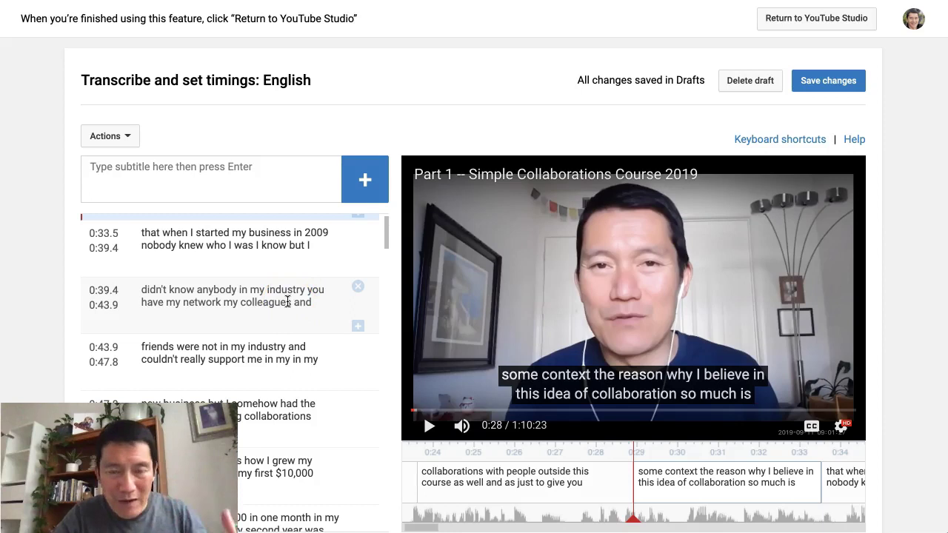
{"action": "scroll", "coordinate": [287, 302], "scroll_direction": "down", "scroll_amount": 1}
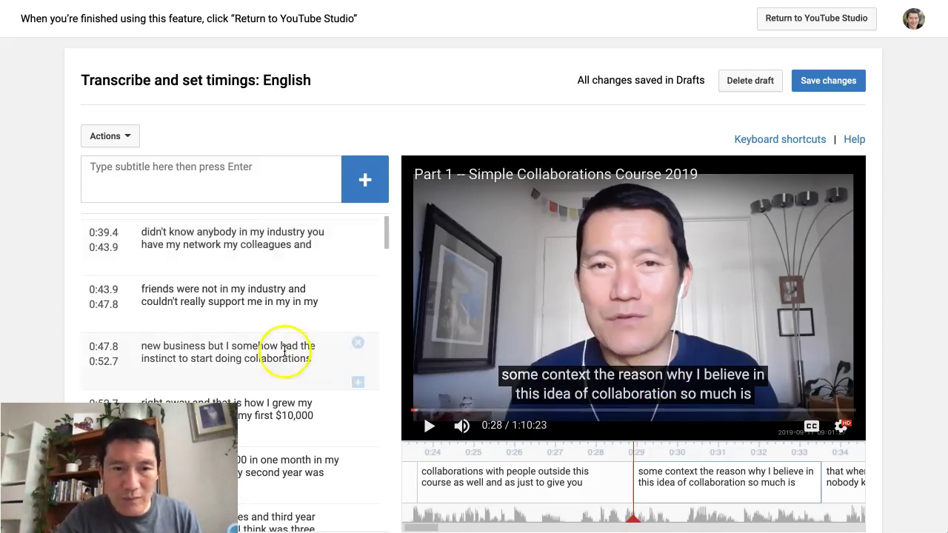
{"action": "scroll", "coordinate": [247, 302], "scroll_direction": "down", "scroll_amount": 3}
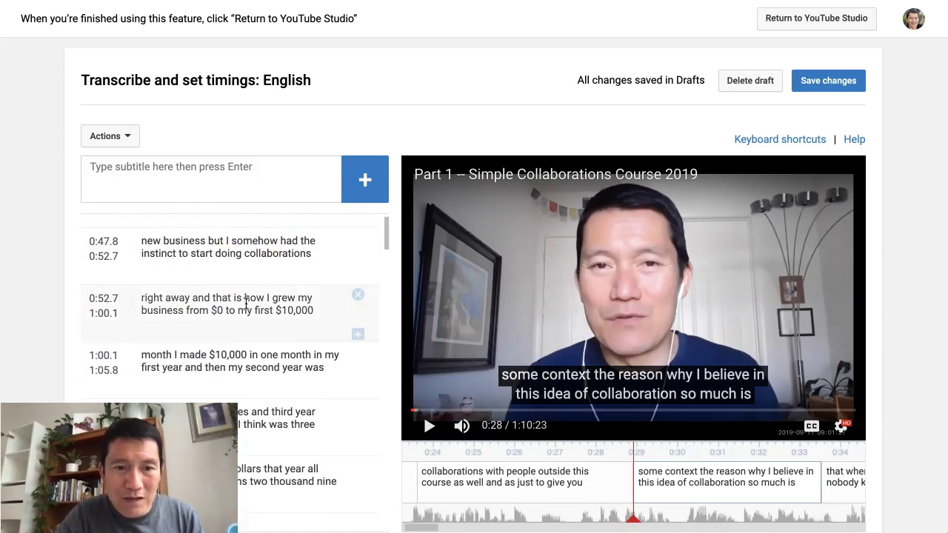
{"action": "scroll", "coordinate": [294, 303], "scroll_direction": "down", "scroll_amount": 3}
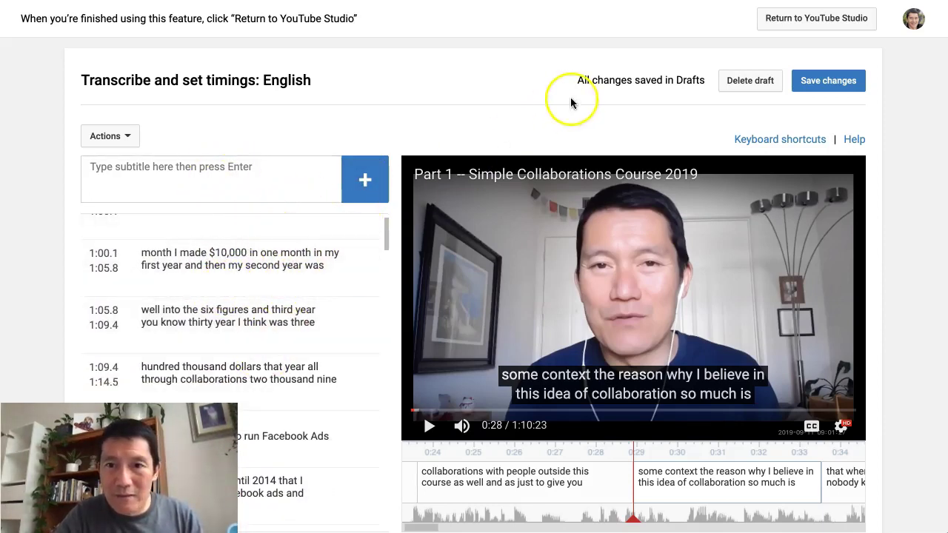
Publish the corrected English captions and open the video's spoken-language setting
{"action": "left_click", "coordinate": [828, 81]}
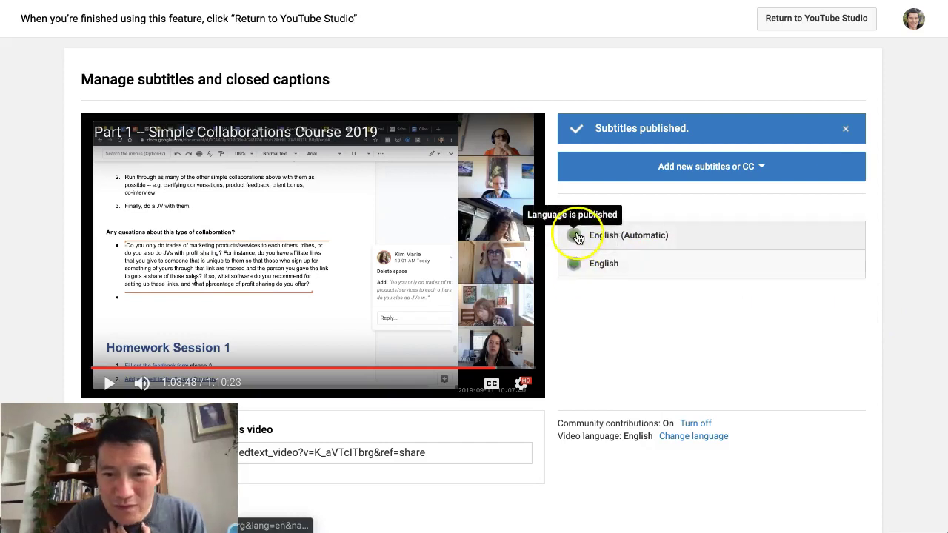
{"action": "left_click", "coordinate": [711, 438]}
{"action": "left_click", "coordinate": [461, 273]}
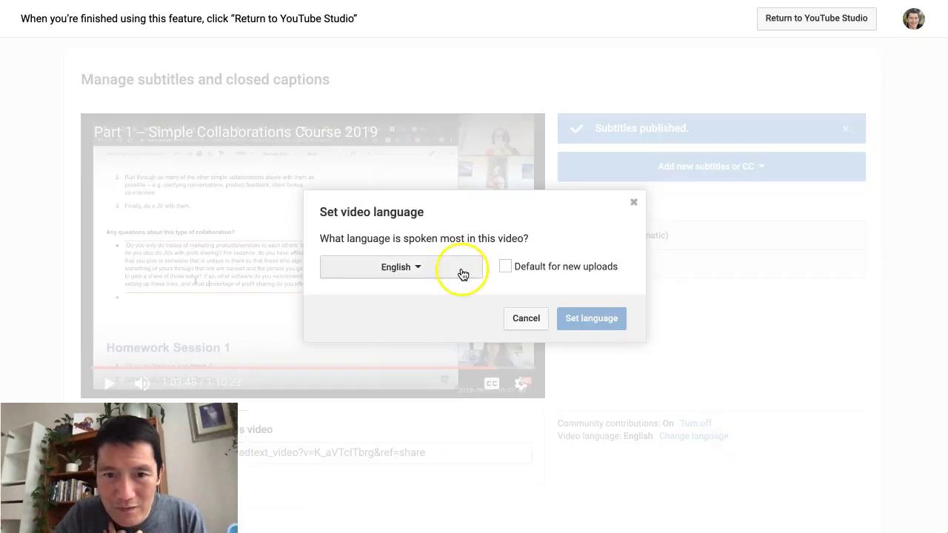
{"action": "left_click", "coordinate": [565, 226]}
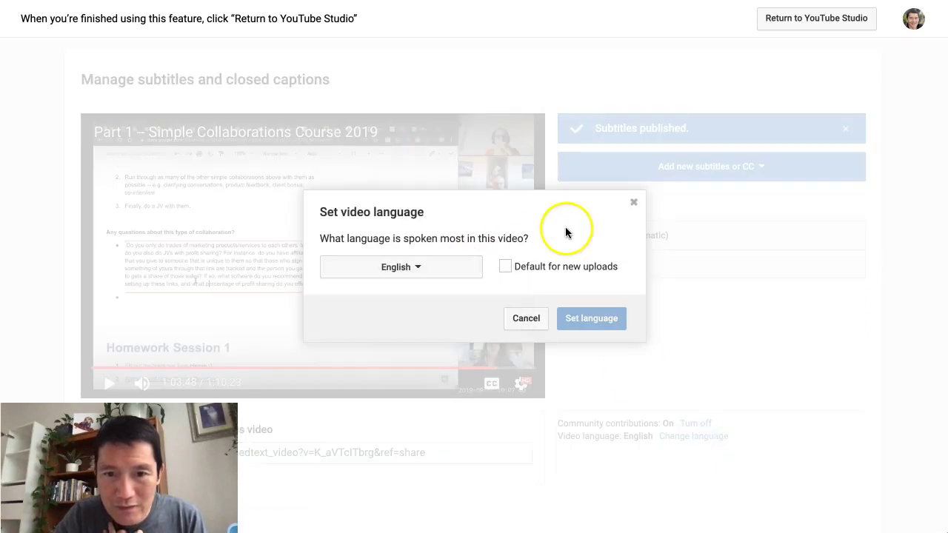
{"action": "left_click", "coordinate": [527, 318]}
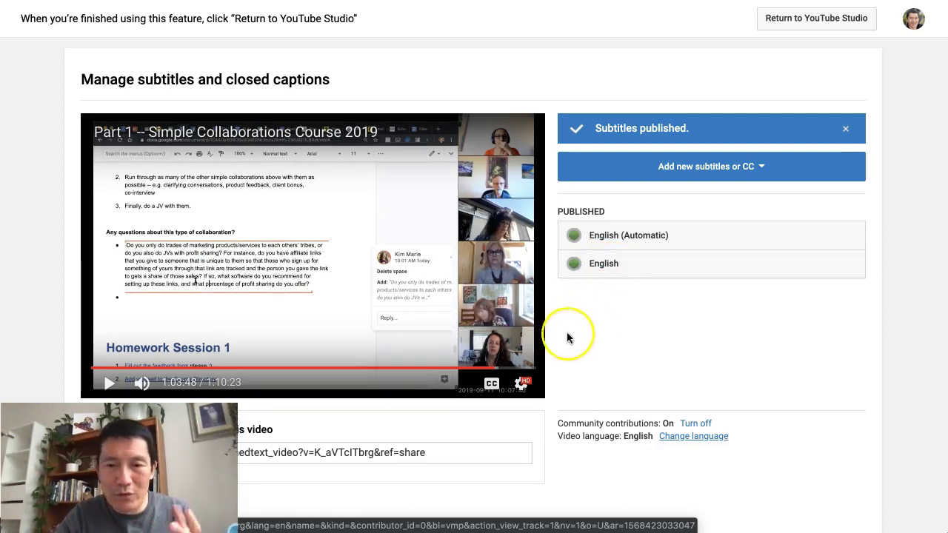
{"action": "left_click", "coordinate": [491, 385]}
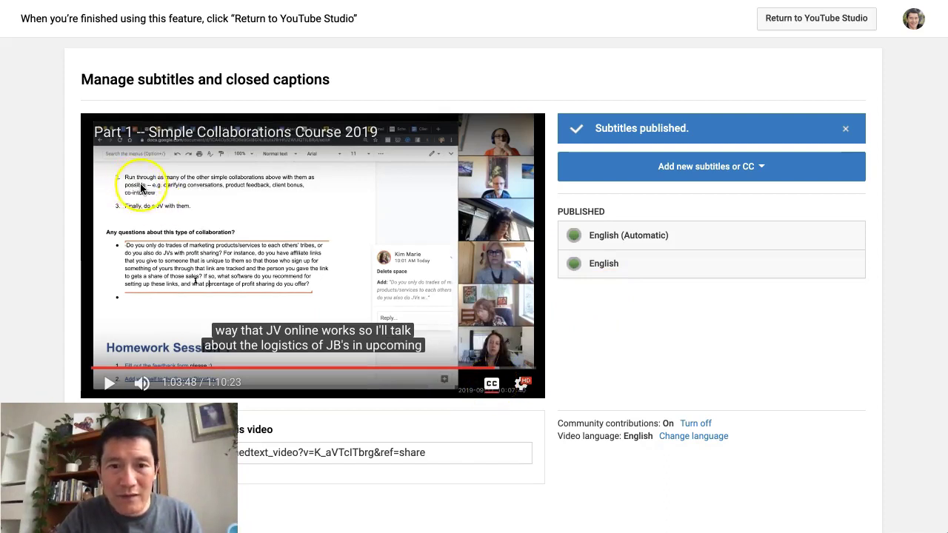
Turn the preview captions off and select the full contribution share link below
{"action": "left_click", "coordinate": [490, 385]}
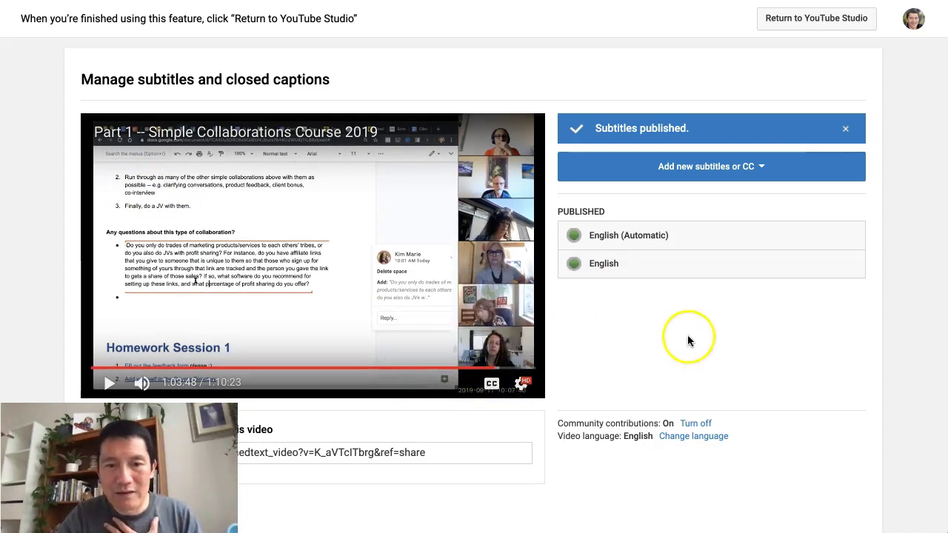
{"action": "scroll", "coordinate": [895, 89], "scroll_direction": "down", "scroll_amount": 3}
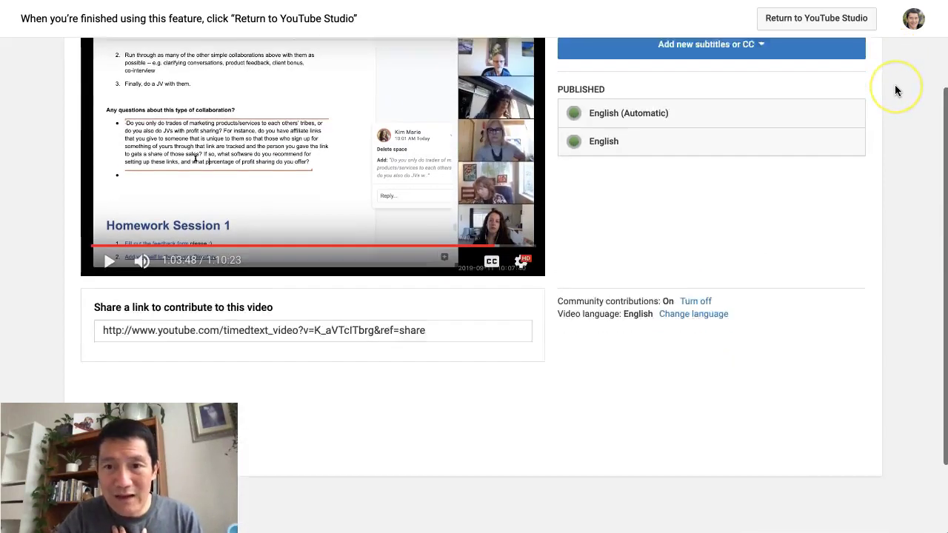
{"action": "scroll", "coordinate": [895, 90], "scroll_direction": "down", "scroll_amount": 2}
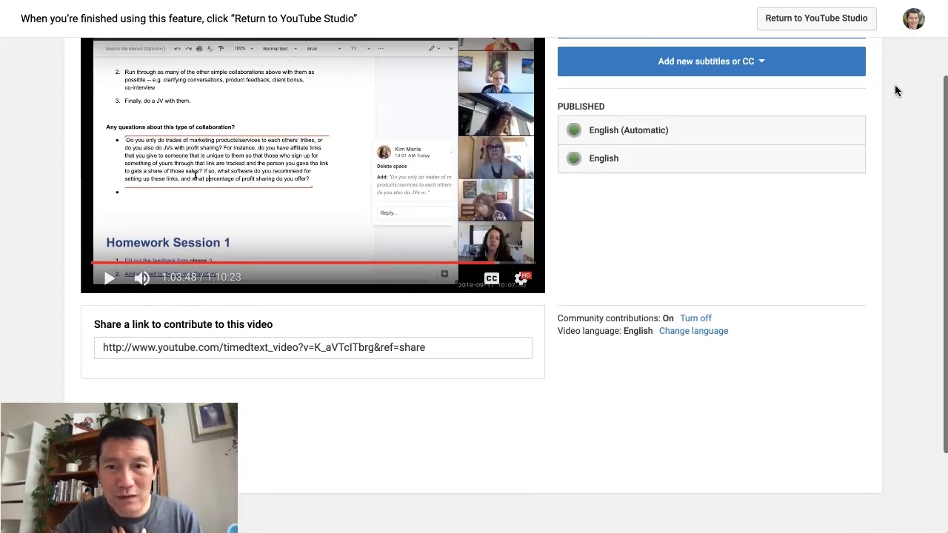
{"action": "scroll", "coordinate": [894, 90], "scroll_direction": "down", "scroll_amount": 1}
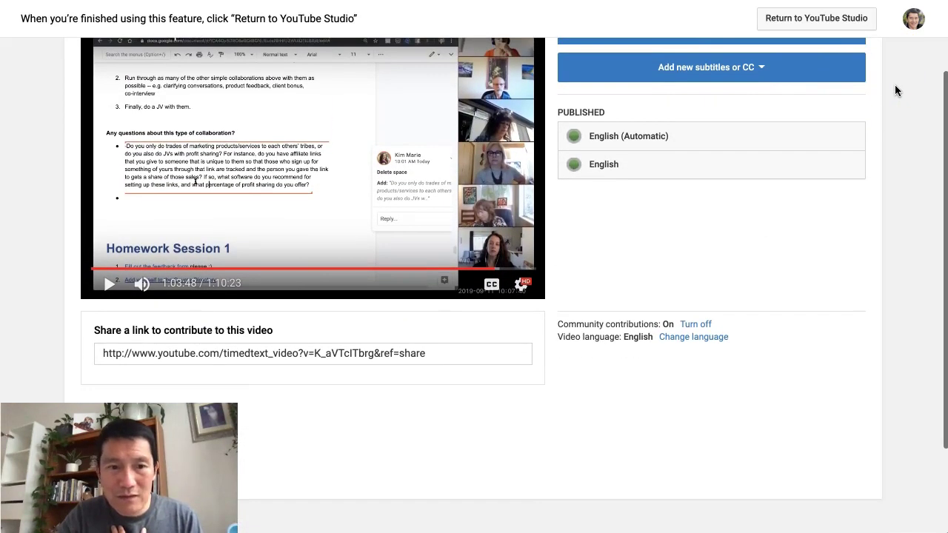
{"action": "left_click", "coordinate": [224, 362]}
Reselect the entire contribute-to-this-video share link URL
{"action": "scroll", "coordinate": [224, 362], "scroll_direction": "down", "scroll_amount": 2}
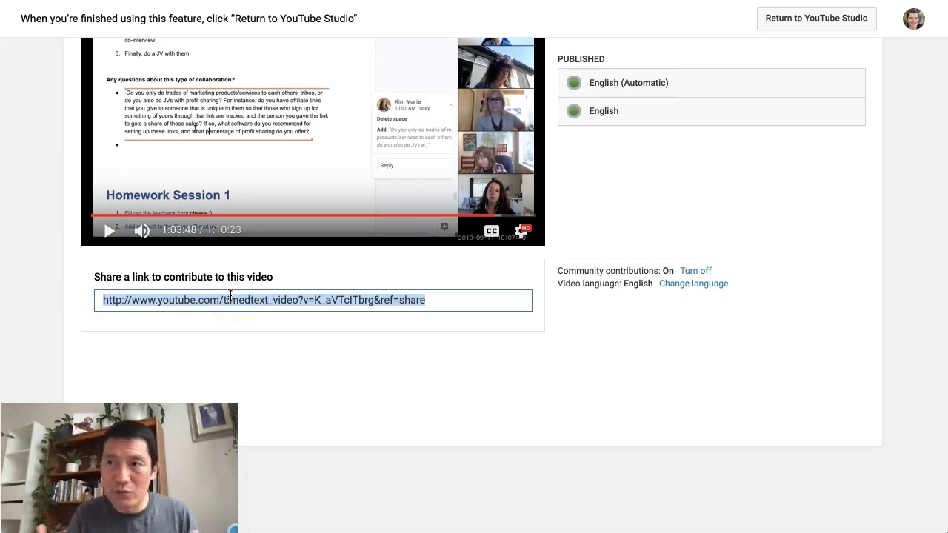
{"action": "left_click", "coordinate": [255, 296]}
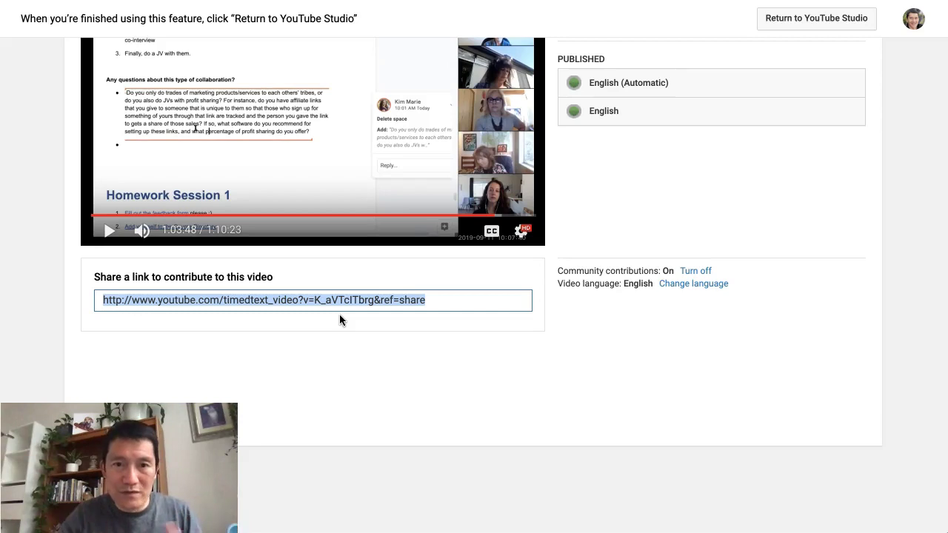
{"action": "scroll", "coordinate": [808, 329], "scroll_direction": "up", "scroll_amount": 3}
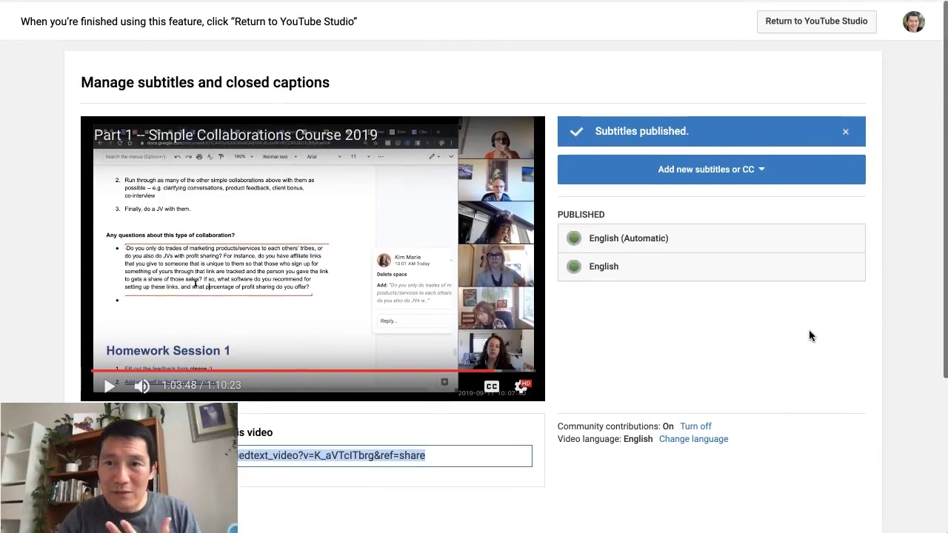
{"action": "scroll", "coordinate": [667, 324], "scroll_direction": "down", "scroll_amount": 3}
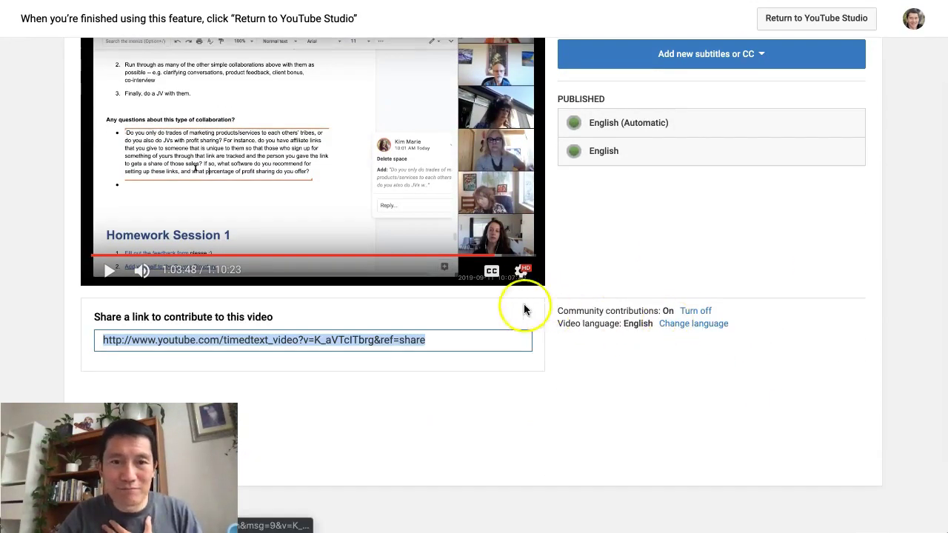